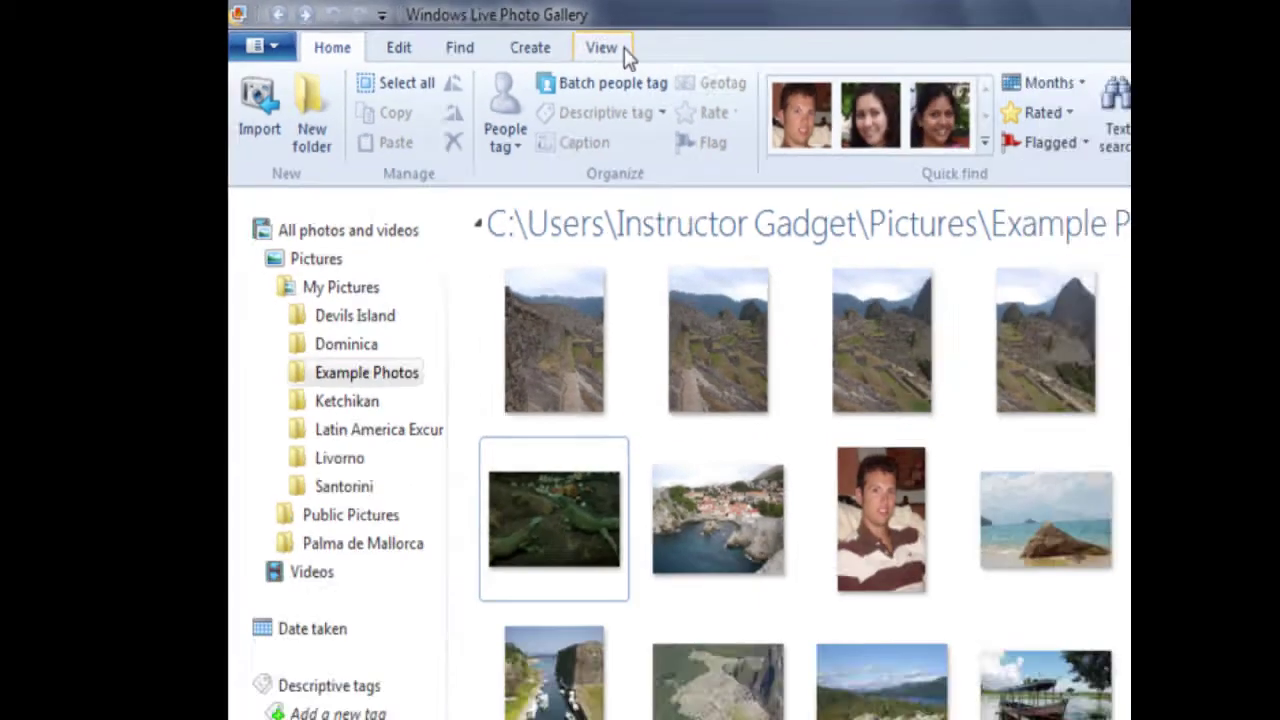
Turn on the Tag and caption pane from the View options and scroll the Example Photos grid down
{"action": "left_click", "coordinate": [866, 76]}
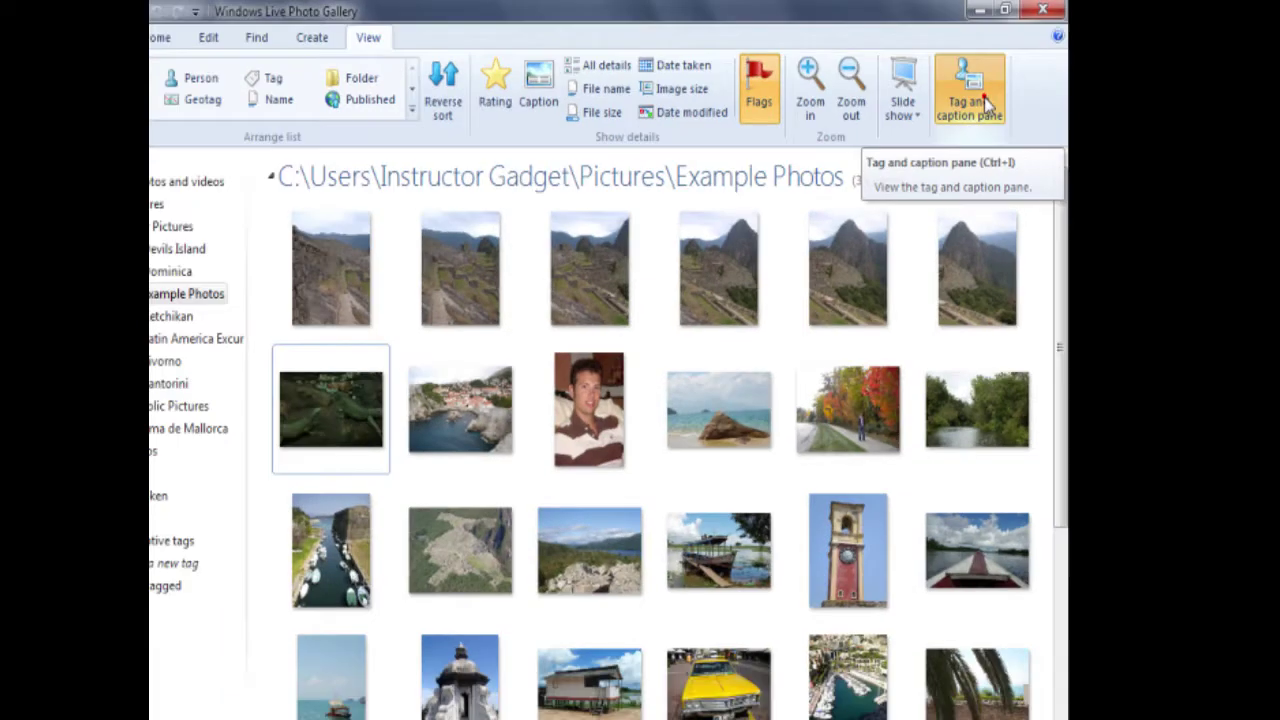
{"action": "left_click", "coordinate": [837, 195]}
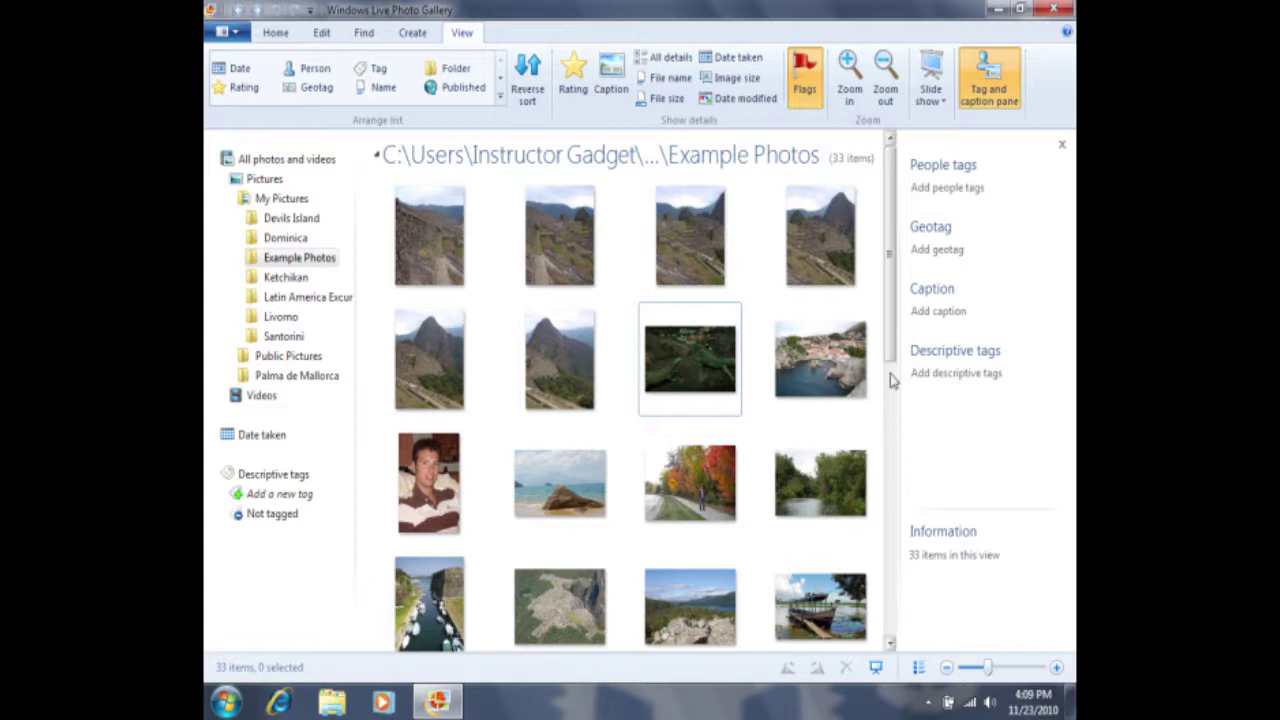
{"action": "left_click_drag", "start_coordinate": [886, 349], "coordinate": [886, 432]}
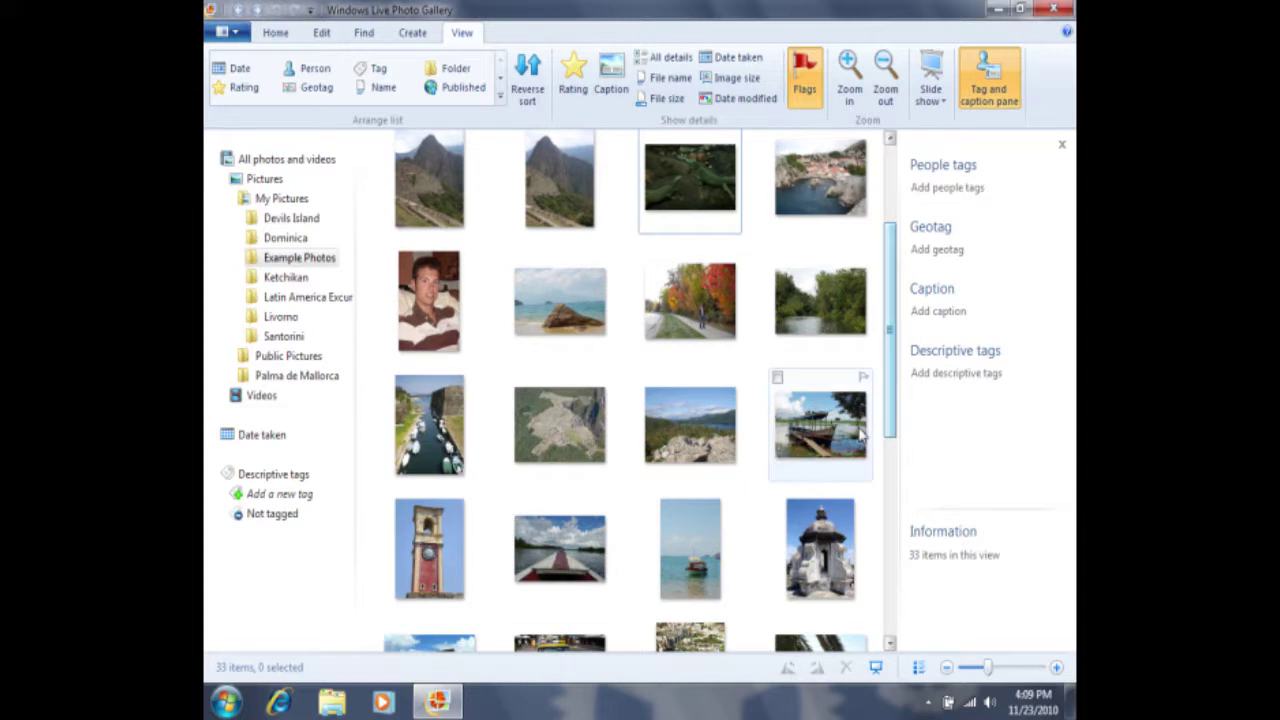
Give the canal photo of moored boats the new descriptive tag 'boats'
{"action": "left_click", "coordinate": [440, 428]}
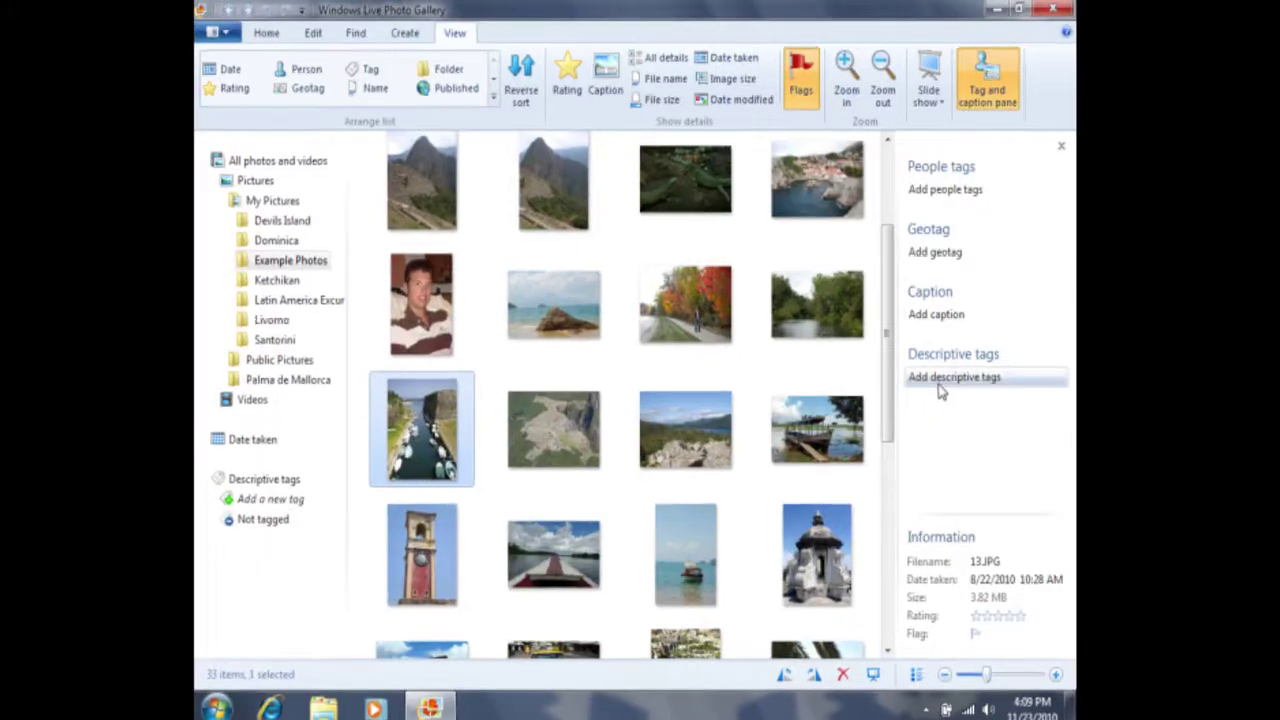
{"action": "left_click", "coordinate": [940, 376]}
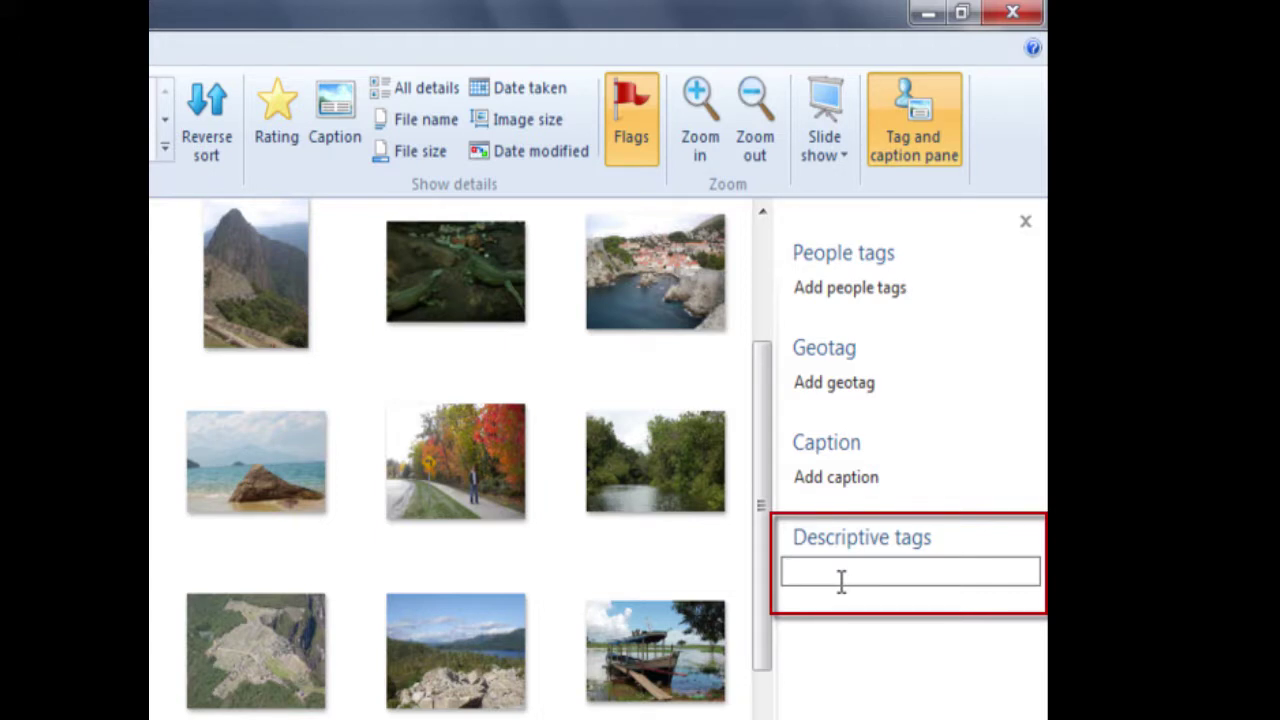
{"action": "type", "text": "boats"}
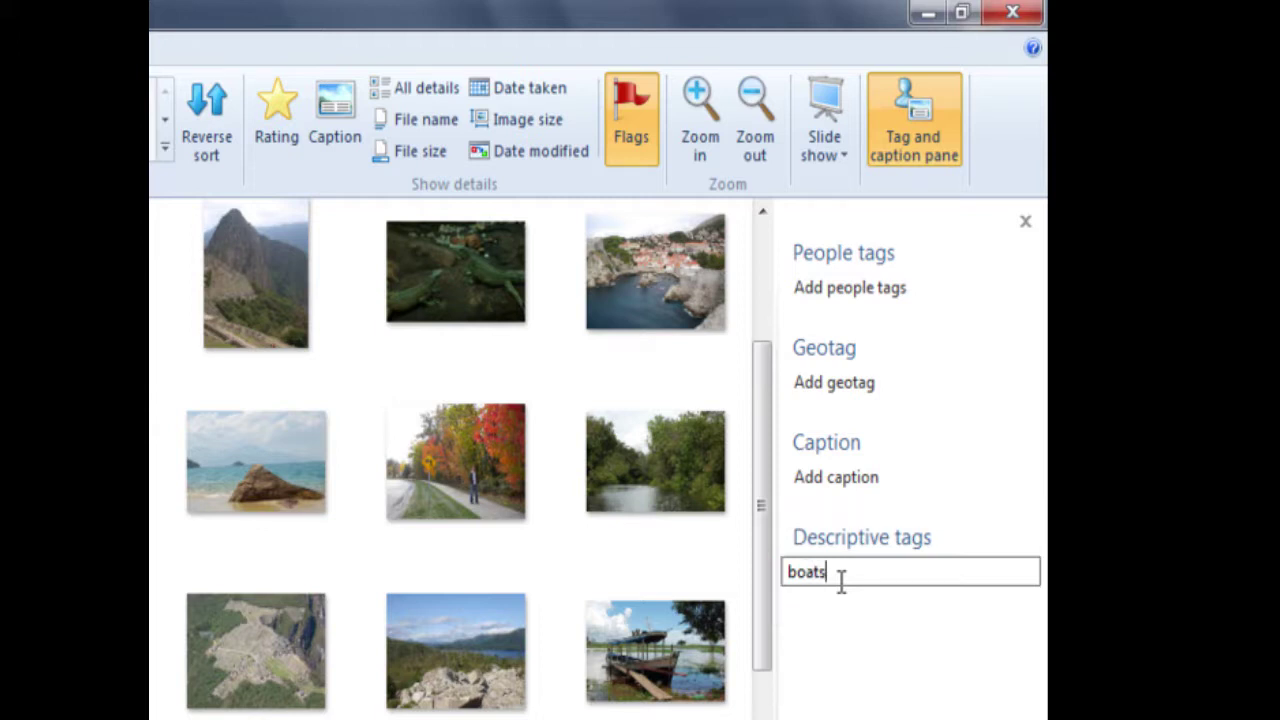
{"action": "key", "text": "Return"}
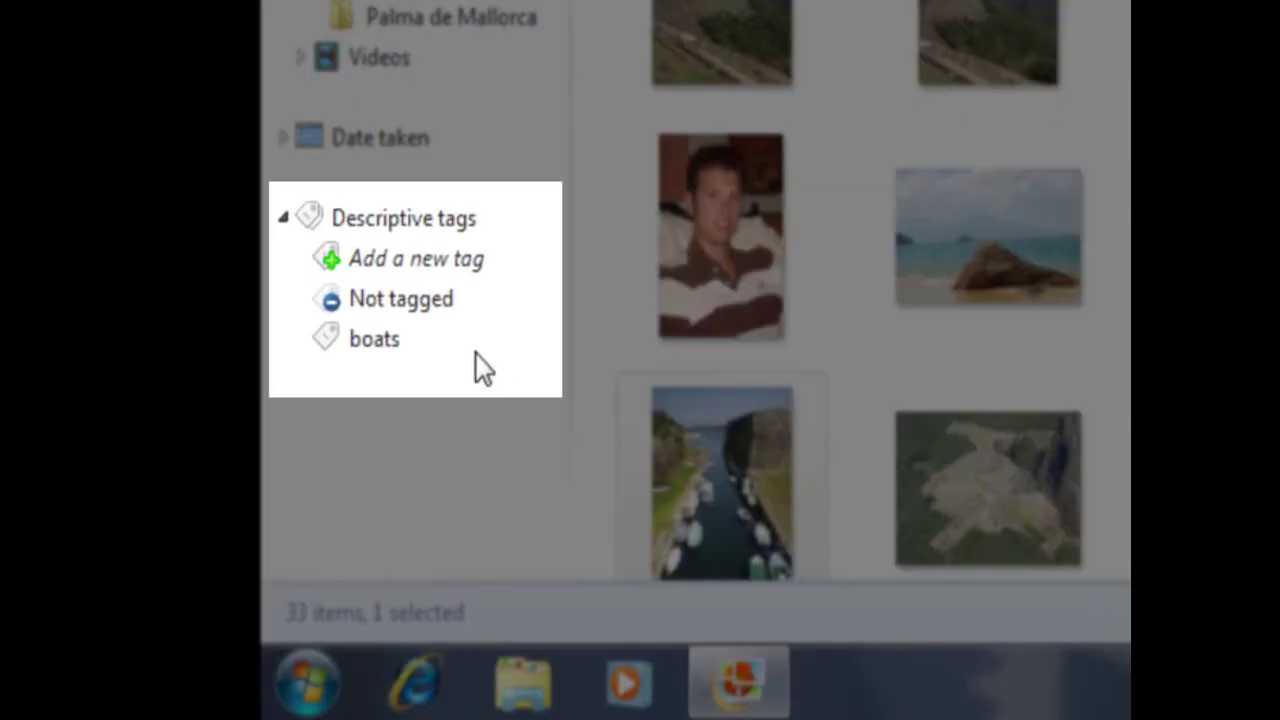
{"action": "left_click", "coordinate": [386, 362]}
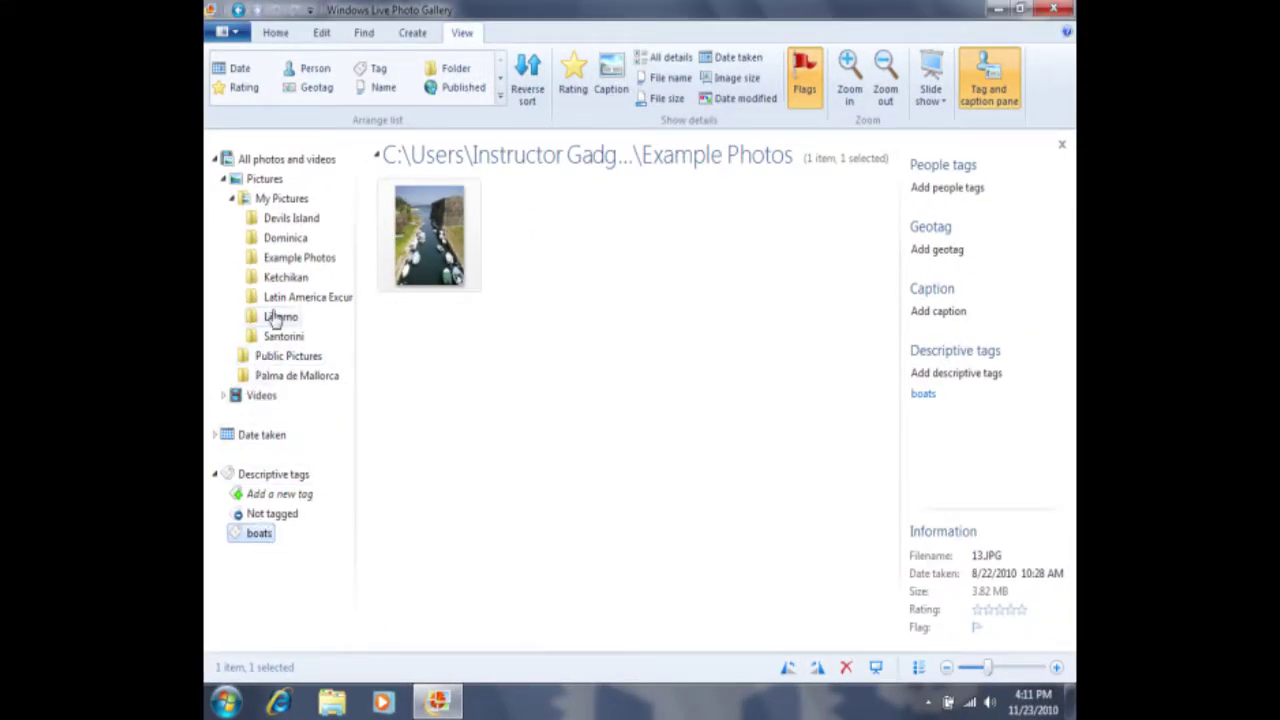
{"action": "left_click", "coordinate": [282, 262]}
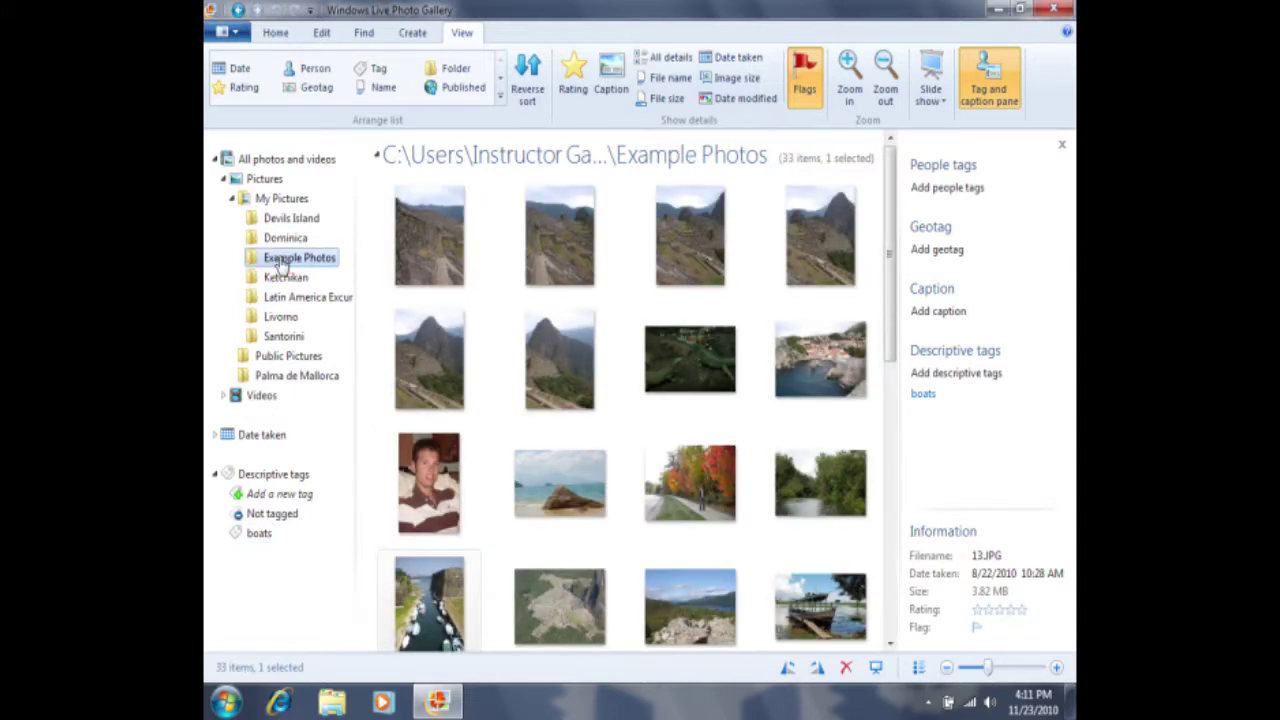
{"action": "left_click_drag", "start_coordinate": [888, 318], "coordinate": [876, 408]}
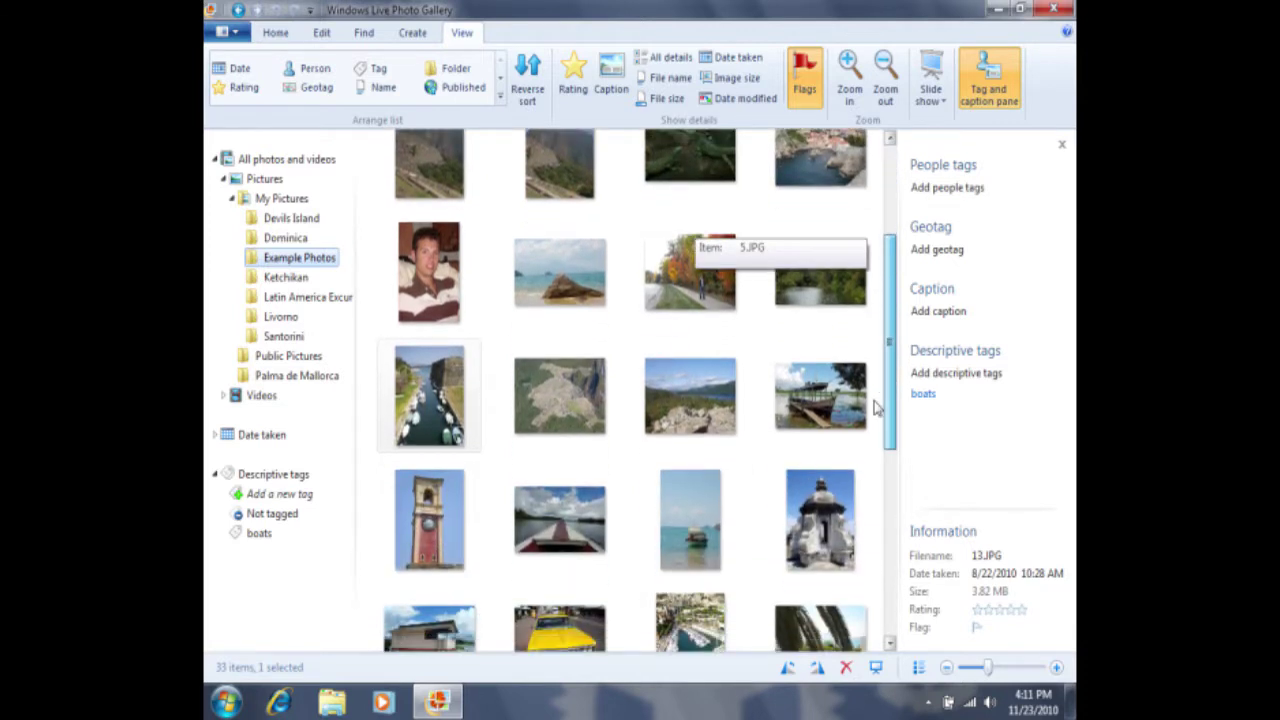
Apply the existing 'boats' descriptive tag to the photo of the boat moored among trees
{"action": "left_click", "coordinate": [803, 396]}
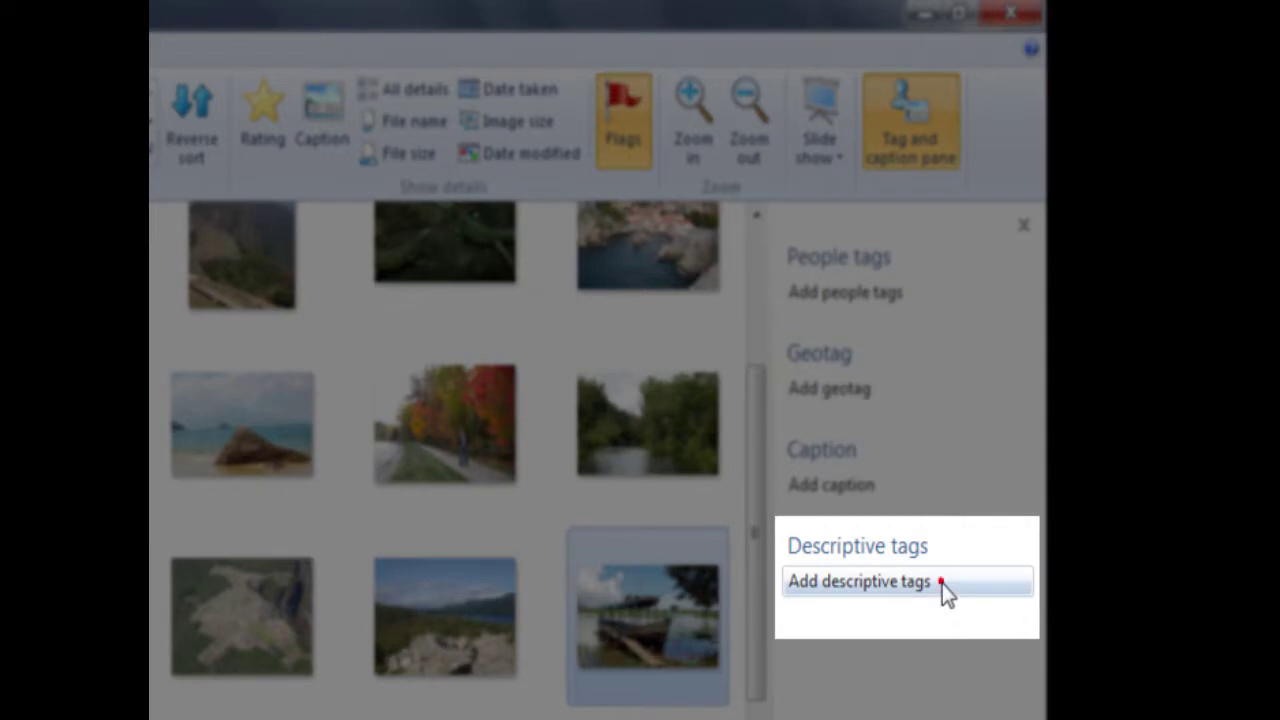
{"action": "left_click", "coordinate": [988, 385]}
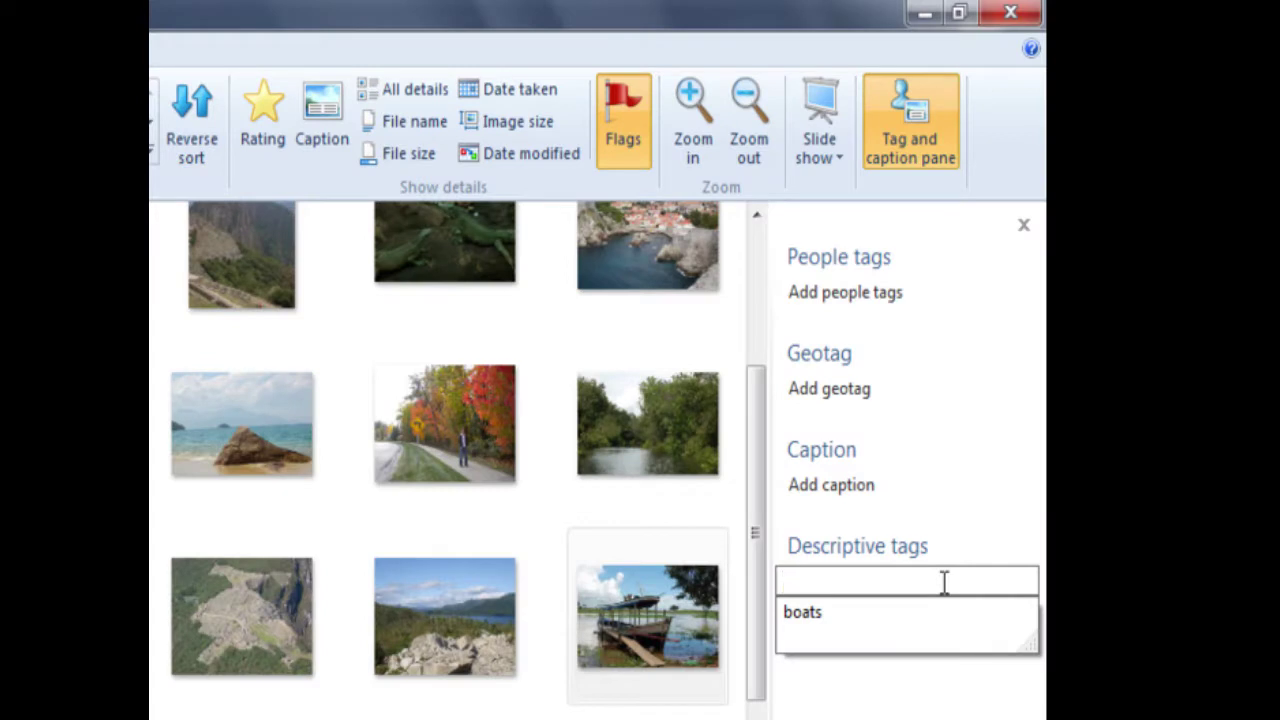
{"action": "left_click", "coordinate": [837, 612]}
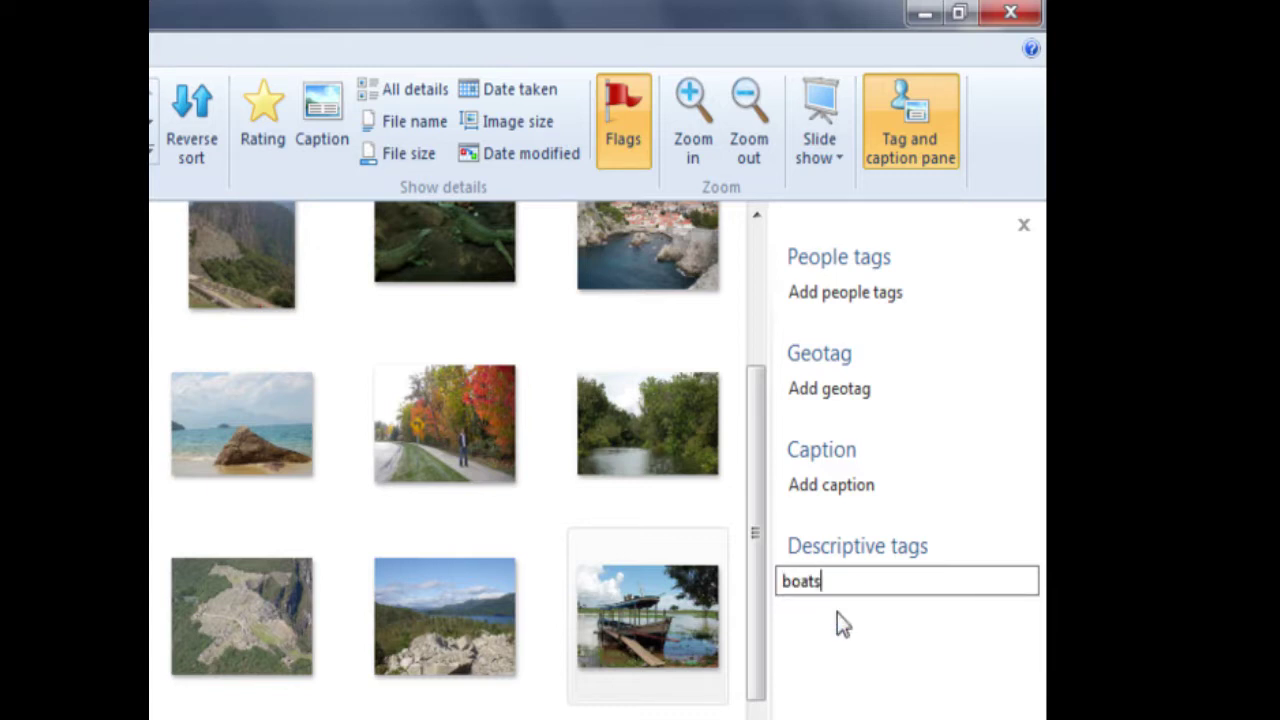
{"action": "key", "text": "Return"}
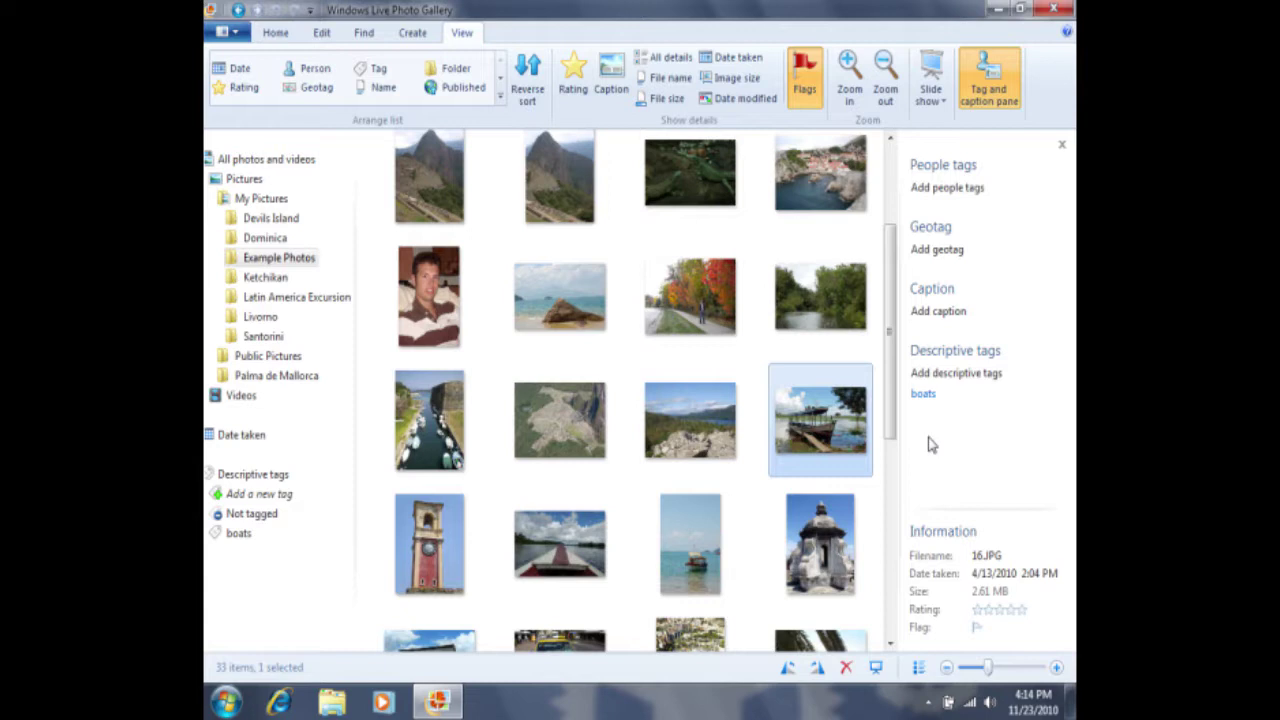
In the Livorno folder, add the existing 'boats' descriptive tag to the canal harbour photo
{"action": "left_click", "coordinate": [263, 318]}
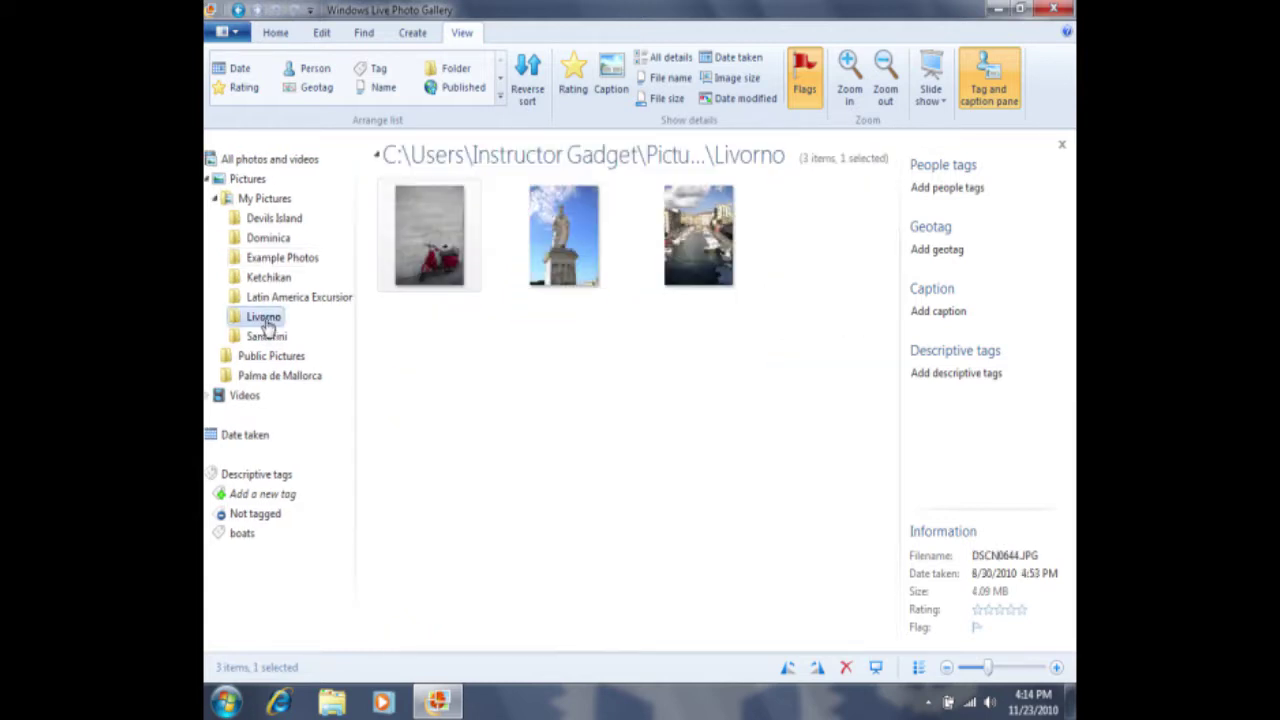
{"action": "left_click", "coordinate": [718, 272]}
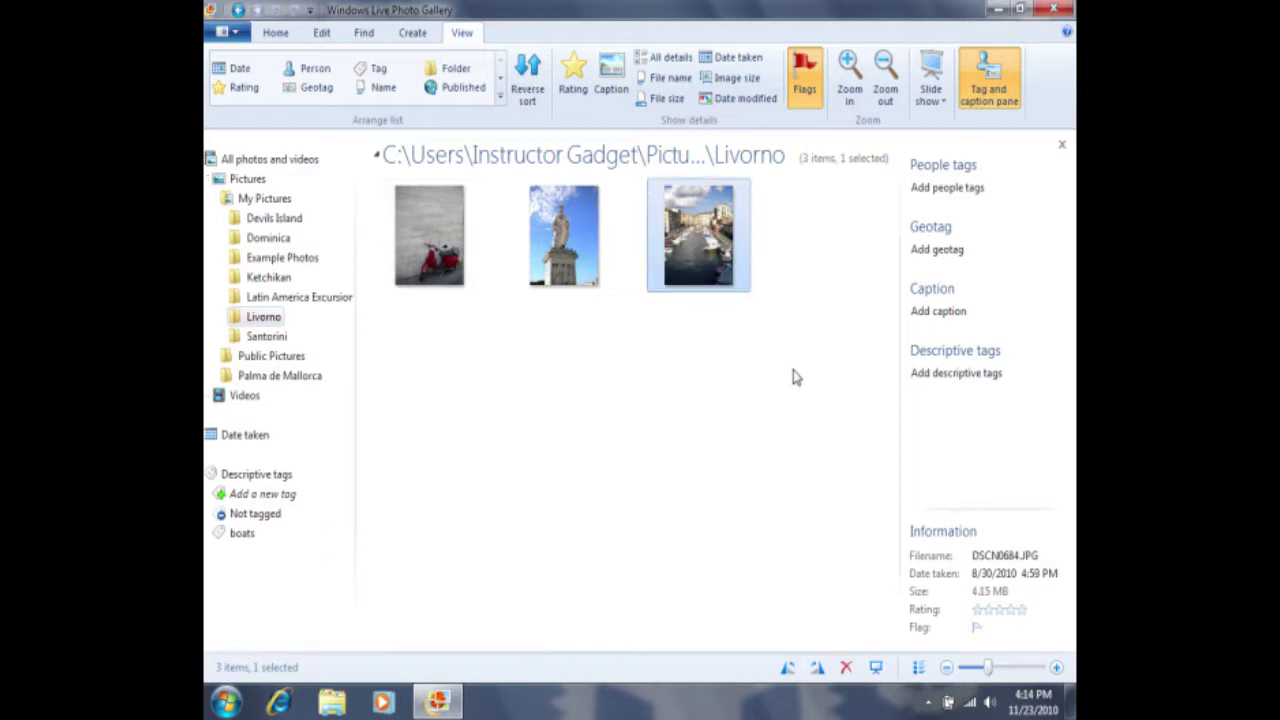
{"action": "left_click", "coordinate": [980, 378]}
{"action": "left_click", "coordinate": [981, 376]}
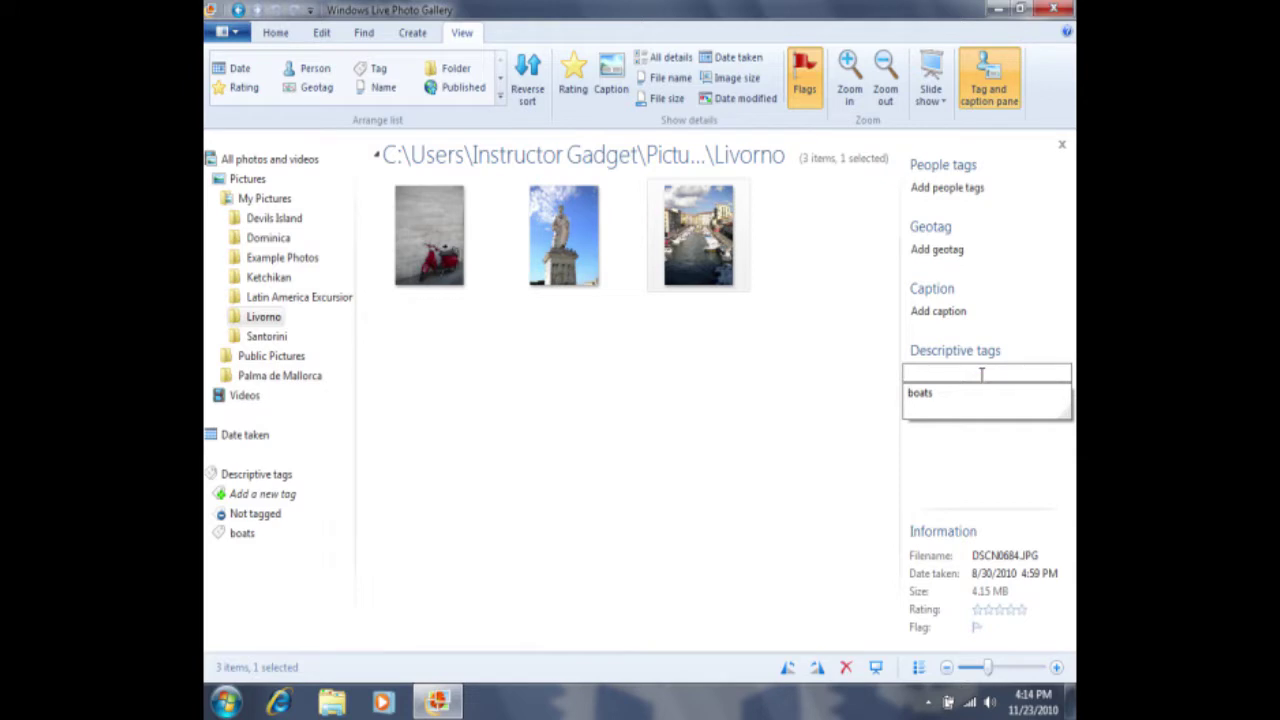
{"action": "left_click", "coordinate": [980, 392]}
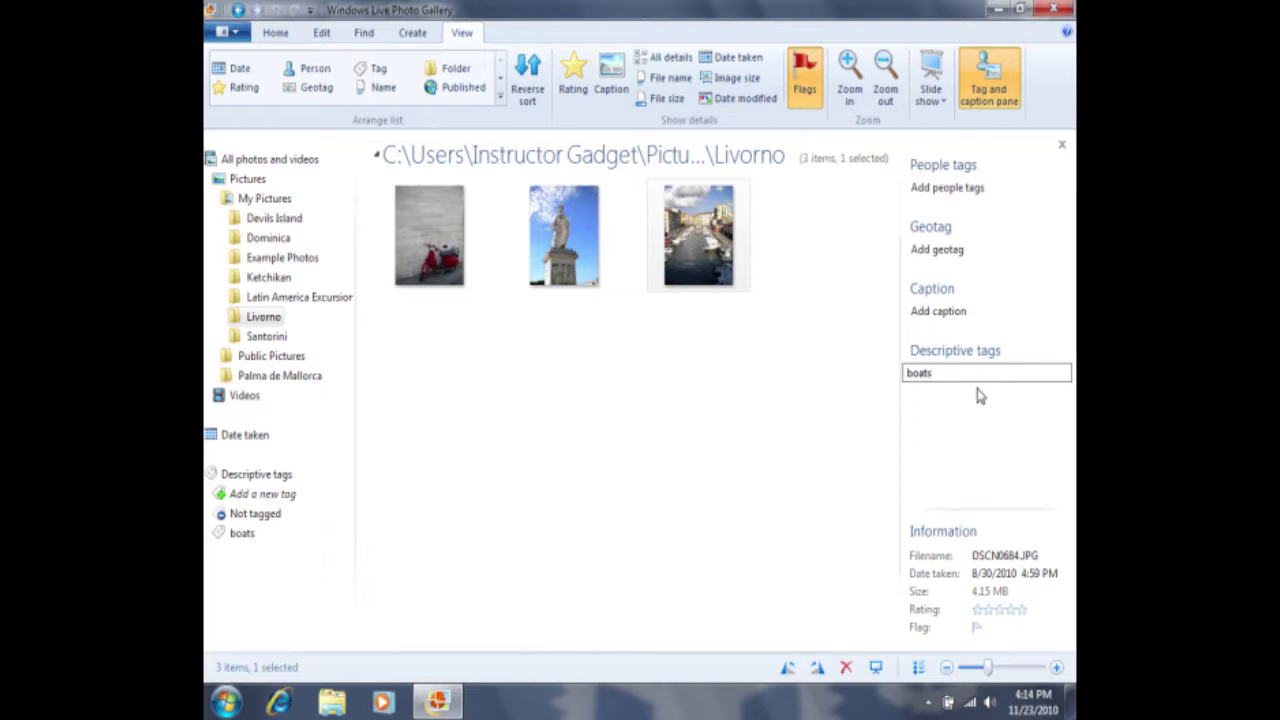
{"action": "key", "text": "Return"}
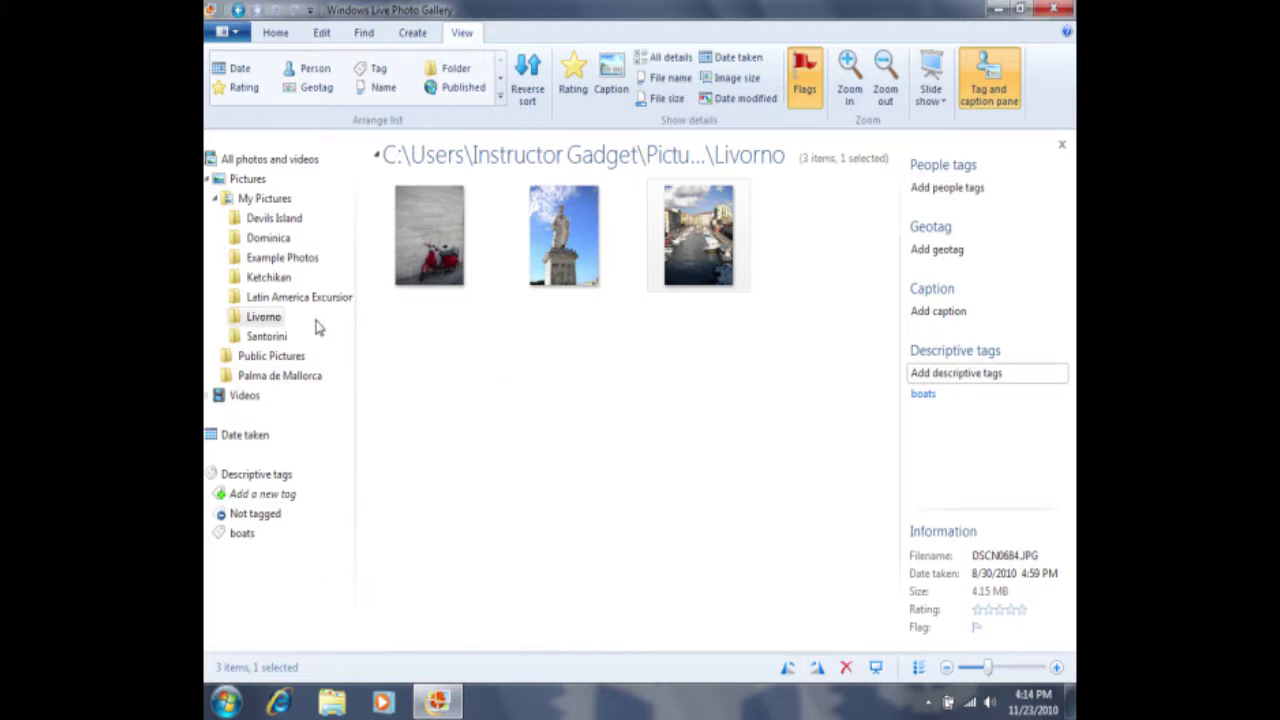
Back in Example Photos, select the bow-view, small boat and harbour photos together
{"action": "left_click", "coordinate": [276, 258]}
{"action": "left_click_drag", "start_coordinate": [886, 320], "coordinate": [888, 492]}
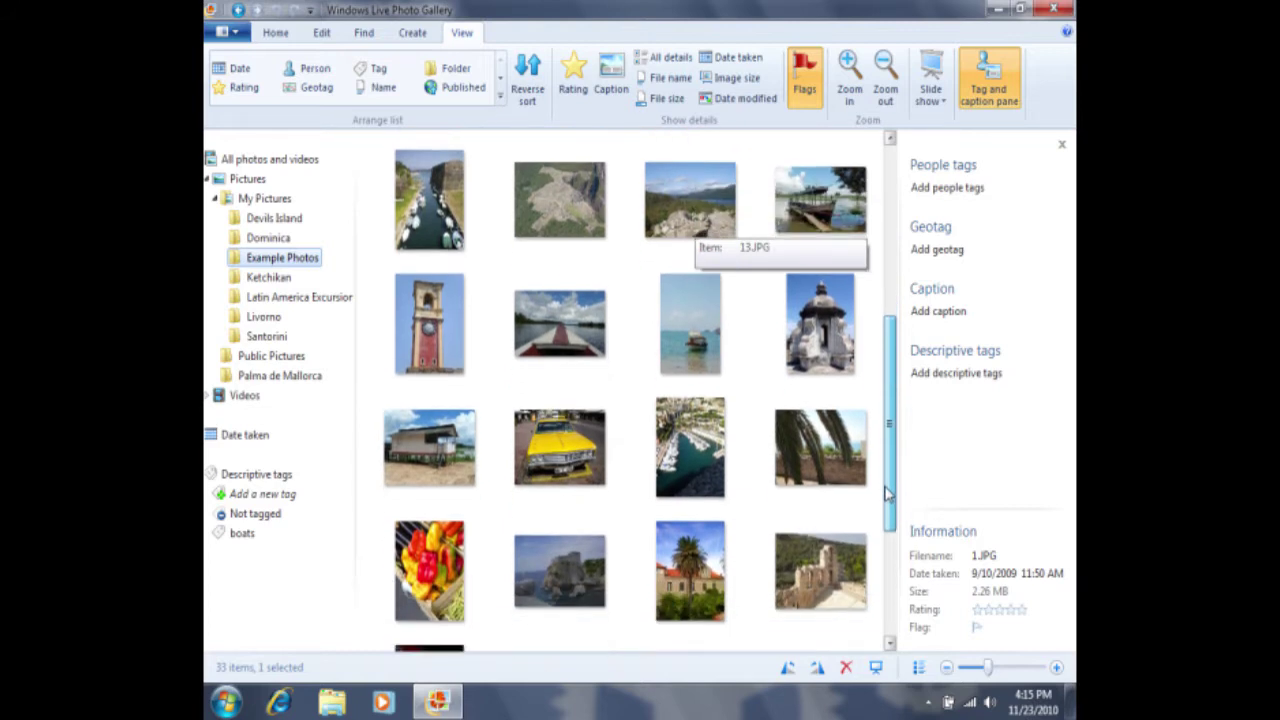
{"action": "left_click", "coordinate": [549, 347]}
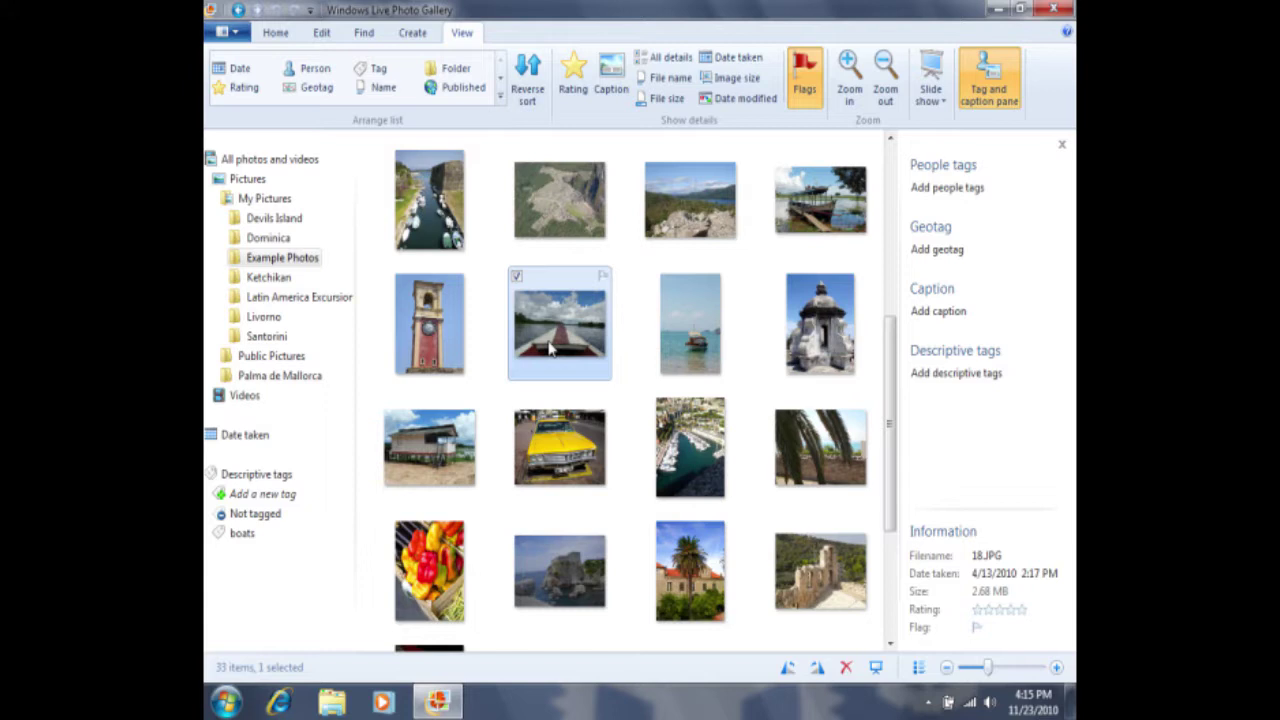
{"action": "left_click", "coordinate": [680, 345], "text": "ctrl"}
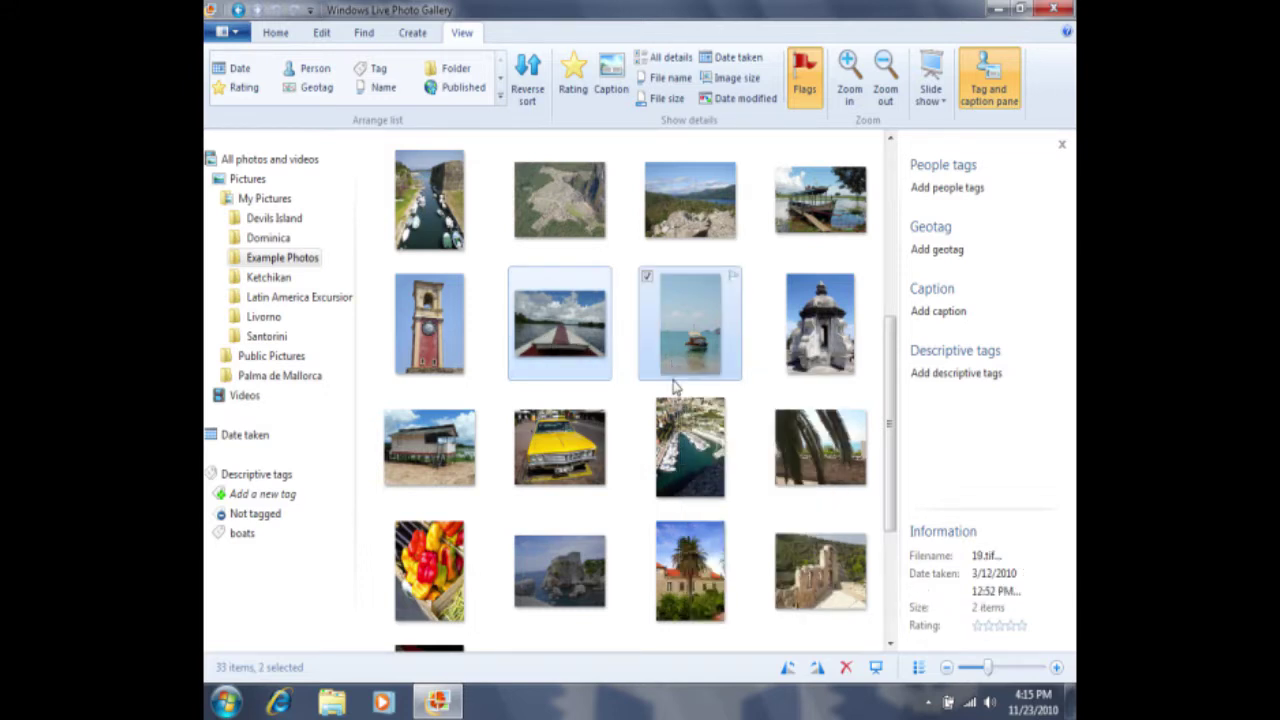
{"action": "left_click", "coordinate": [676, 437], "text": "ctrl"}
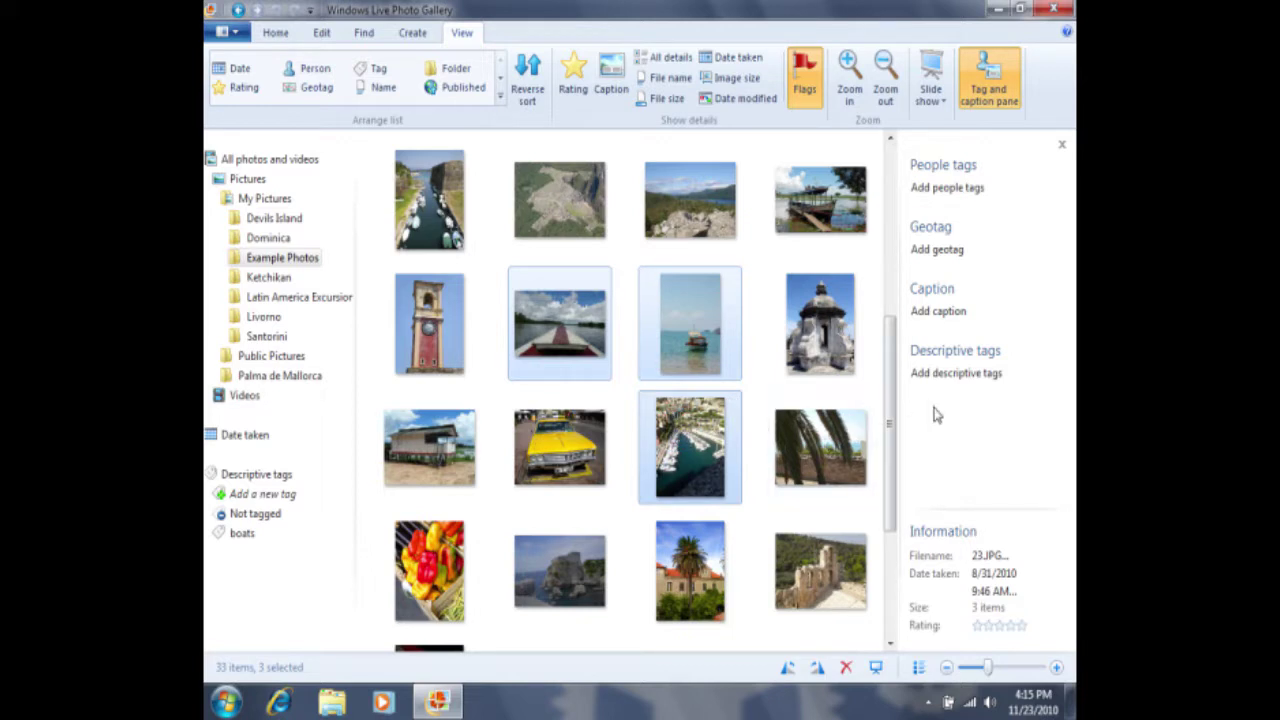
Apply the existing 'boats' descriptive tag to all three selected photos
{"action": "left_click", "coordinate": [996, 379]}
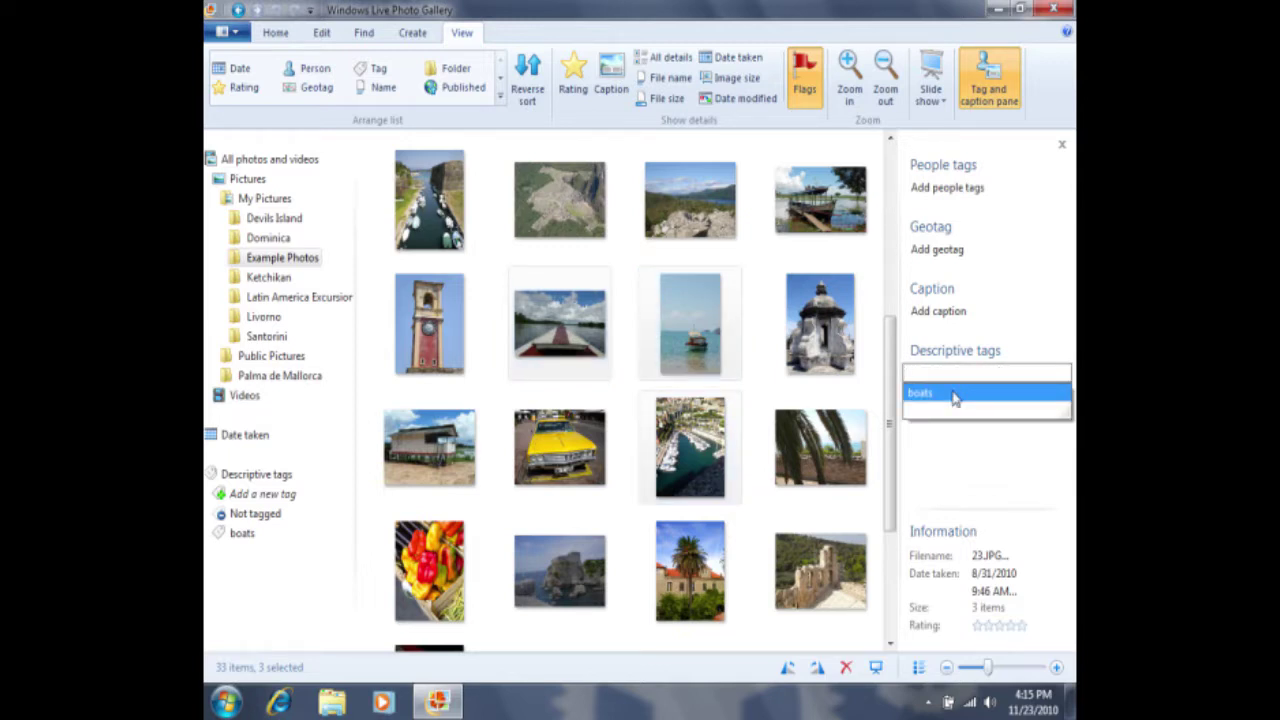
{"action": "left_click", "coordinate": [953, 395]}
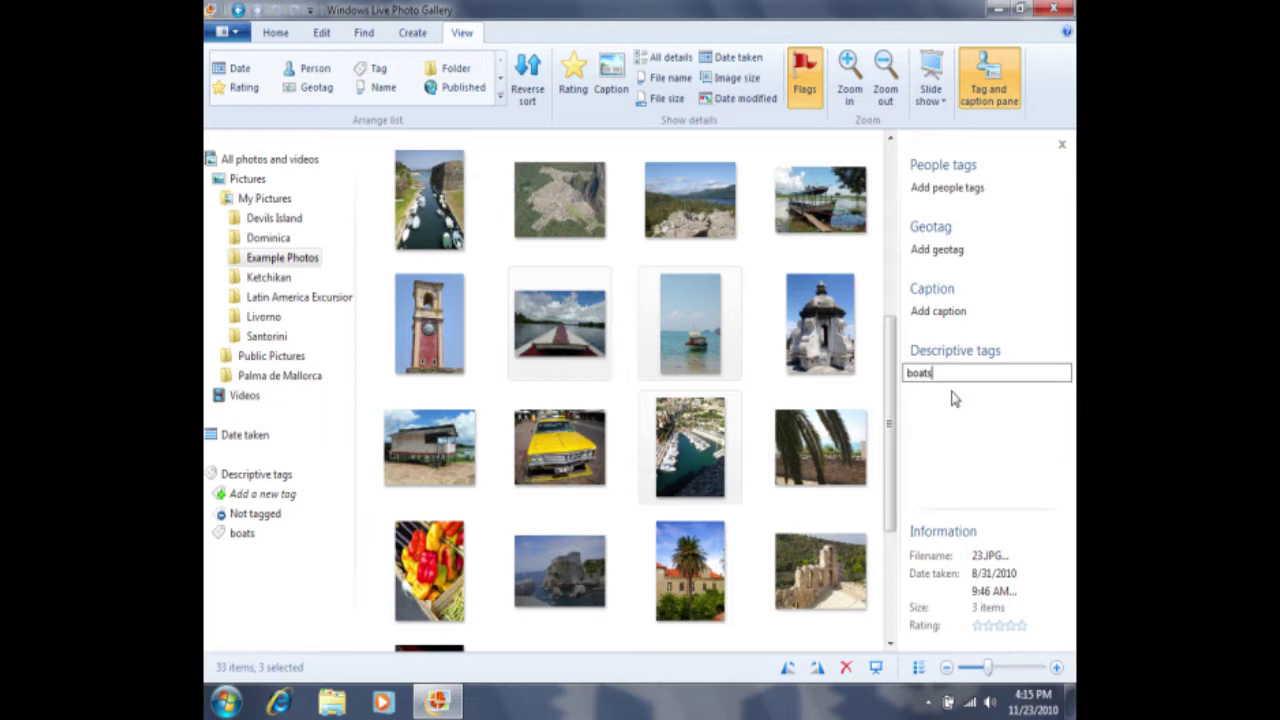
{"action": "key", "text": "Return"}
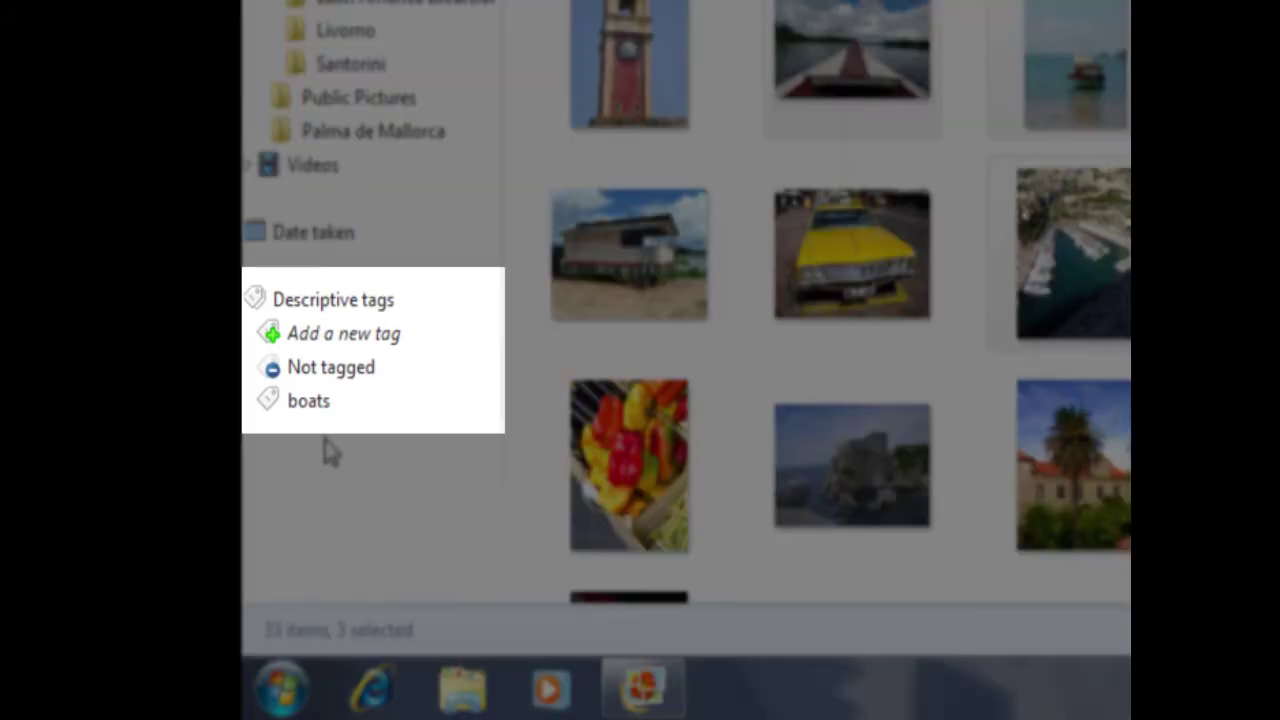
Show all photos tagged 'boats' from the navigation tree's Descriptive tags list
{"action": "left_click", "coordinate": [302, 408]}
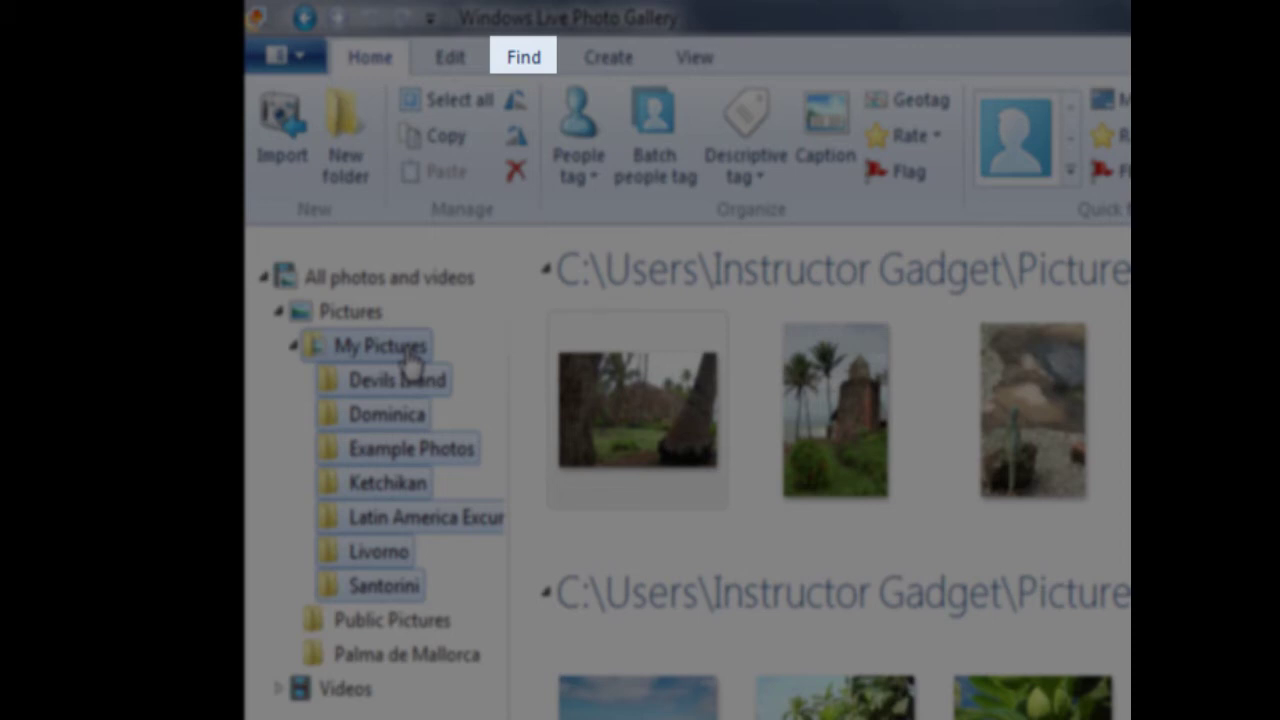
Filter My Pictures by the tag 'boats (6)' using Find > Tags
{"action": "left_click", "coordinate": [510, 60]}
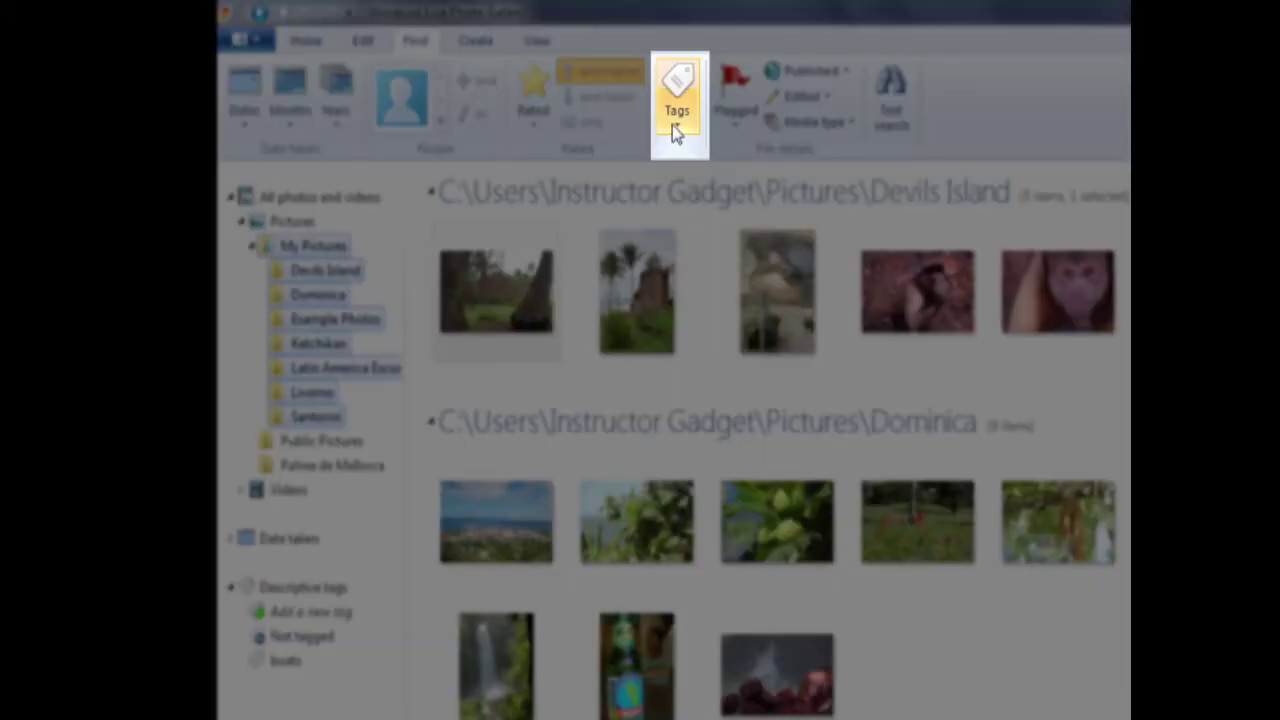
{"action": "left_click", "coordinate": [673, 127]}
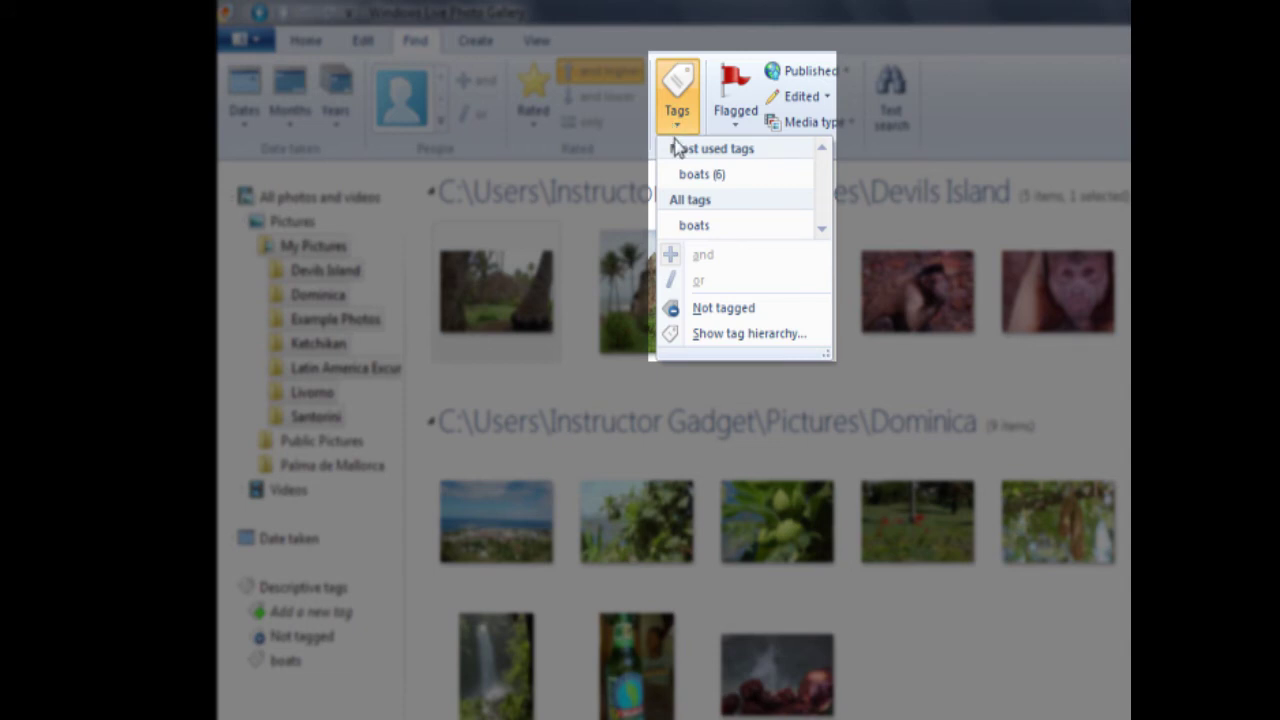
{"action": "left_click", "coordinate": [688, 175]}
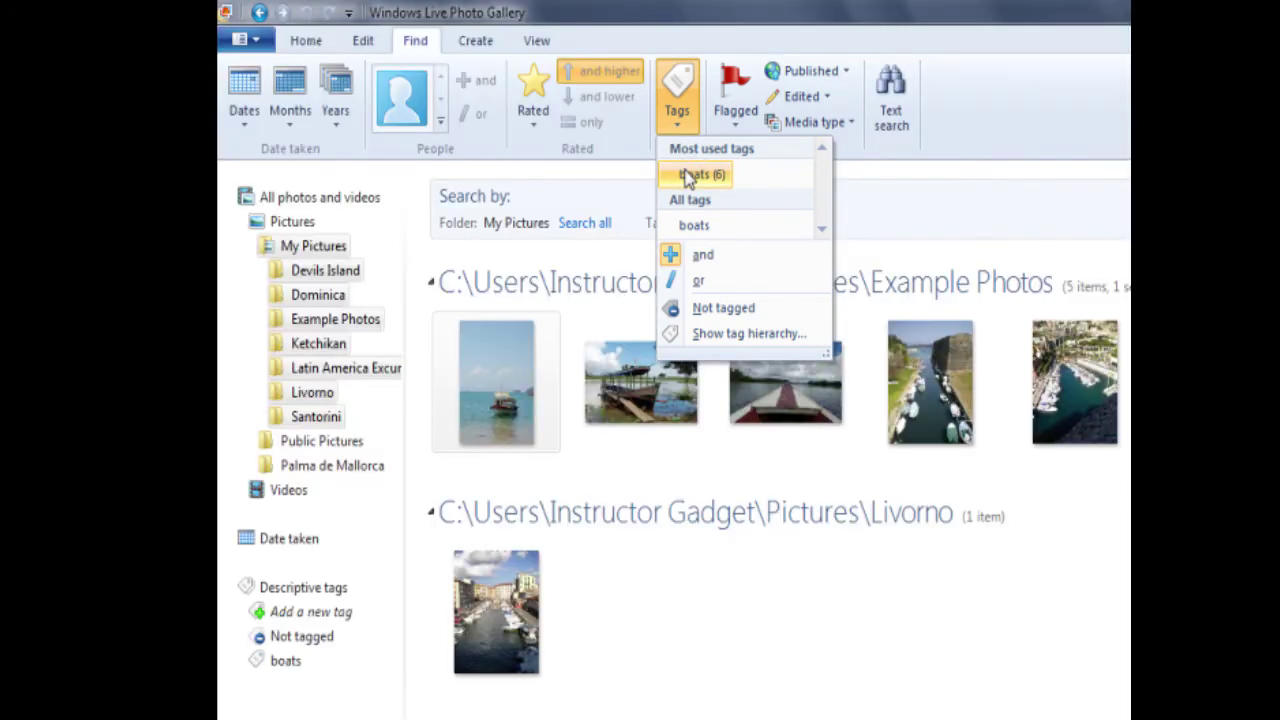